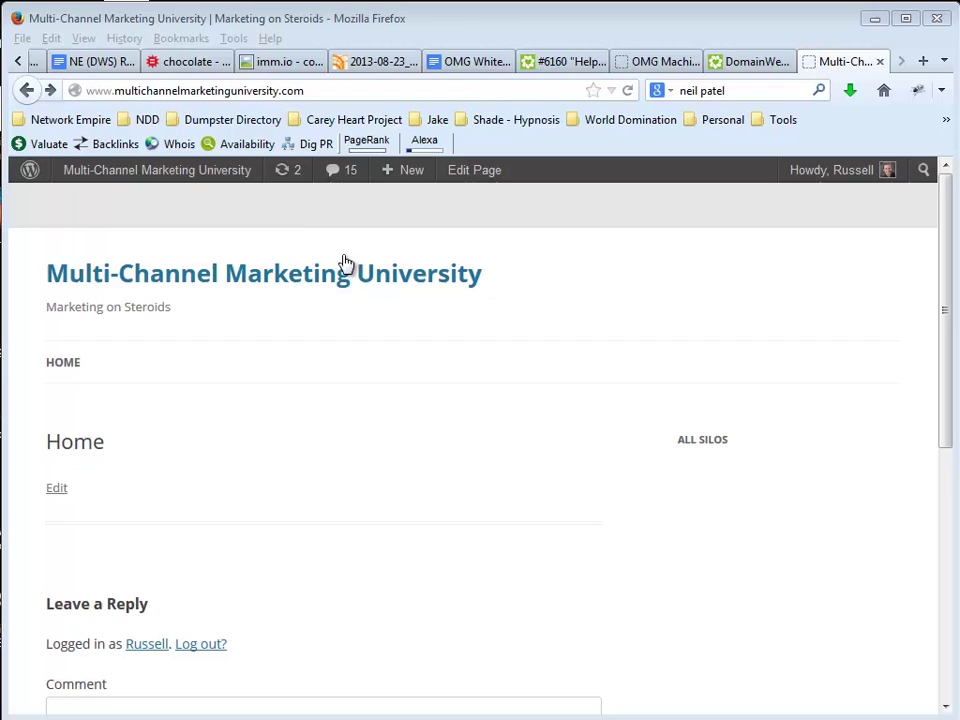
Step: Show the site-name dropdown (Dashboard, Themes, Menus) in the front-end admin bar
mouse_move(206, 188)
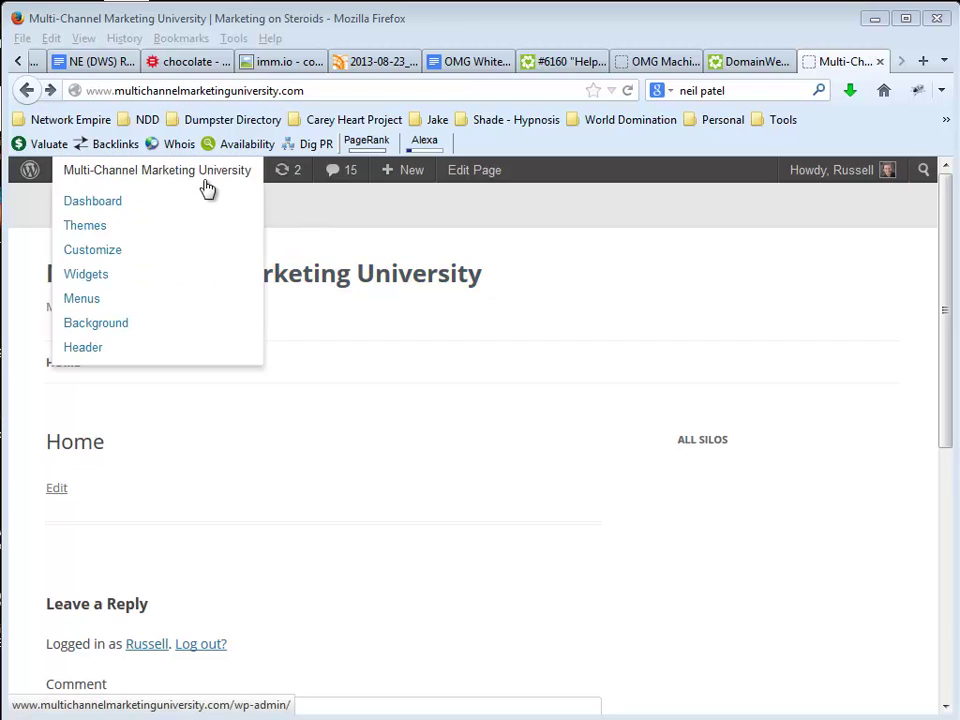
Step: Create a new menu named 'default' in the menu editor
click(118, 303)
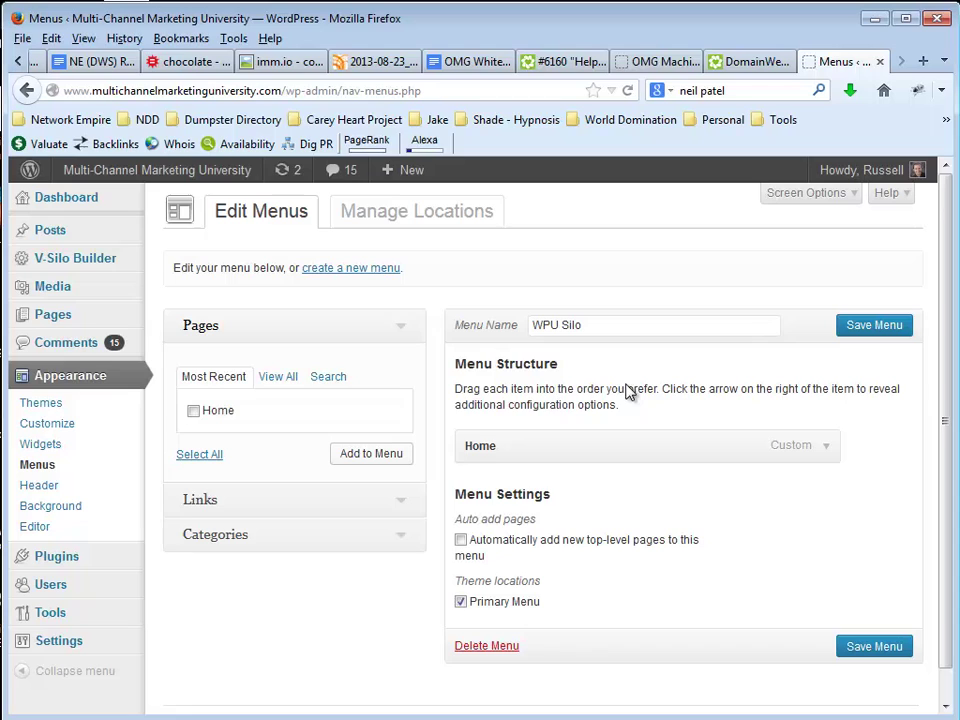
click(340, 268)
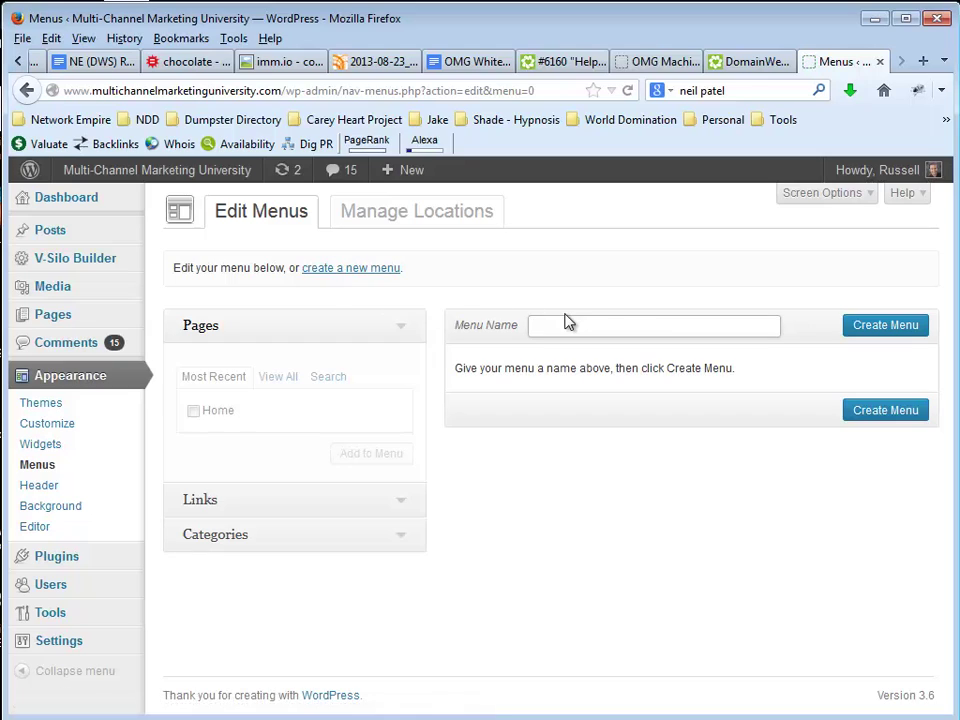
text(default)
click(877, 327)
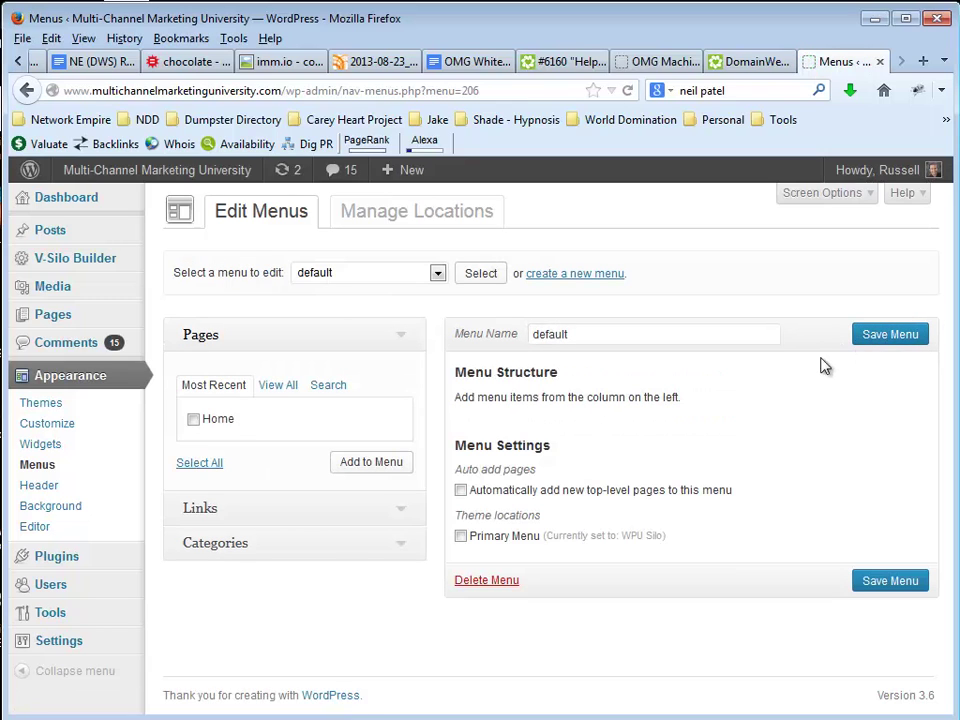
Step: Enable auto-adding new top-level pages, assign it to Primary Menu, and save
click(460, 491)
click(468, 538)
click(862, 581)
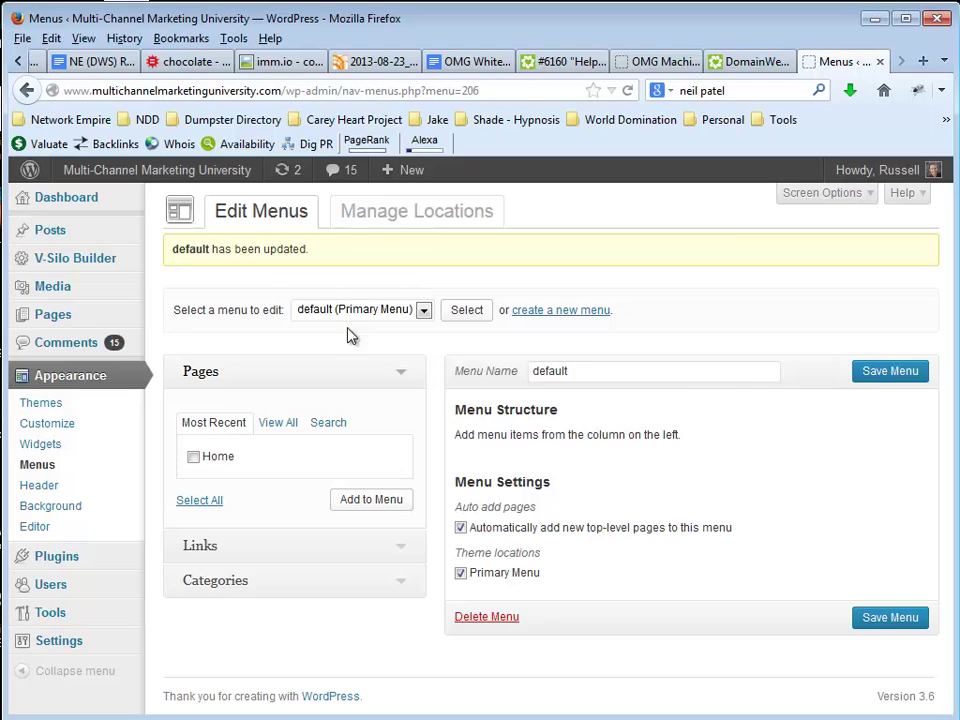
Step: Go to V-Silo Builder's Silo Importer page from the admin sidebar
mouse_move(103, 257)
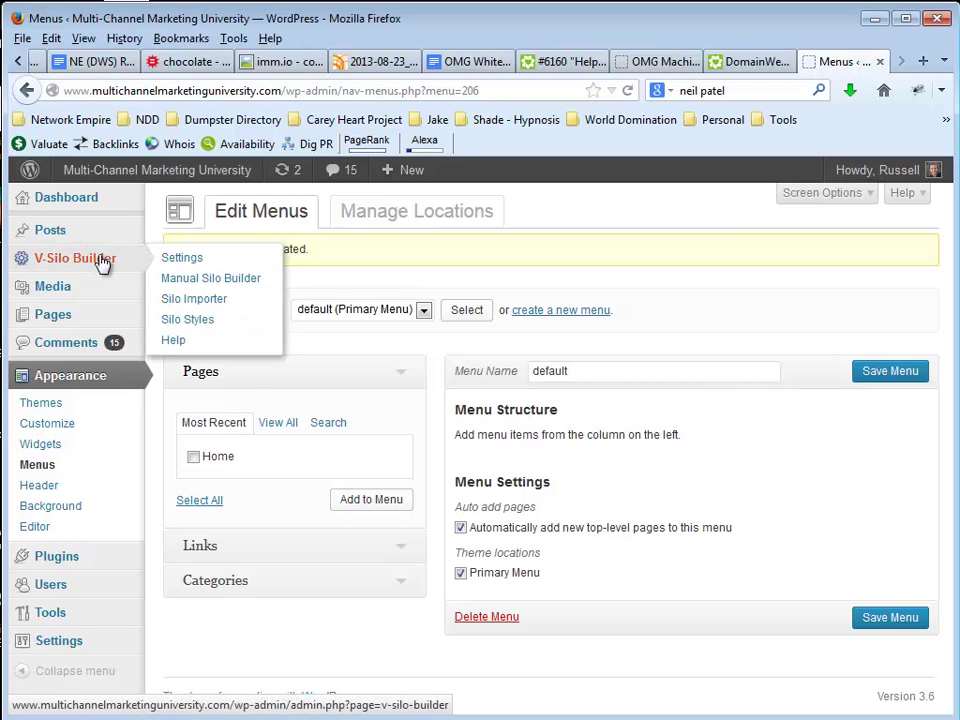
click(207, 300)
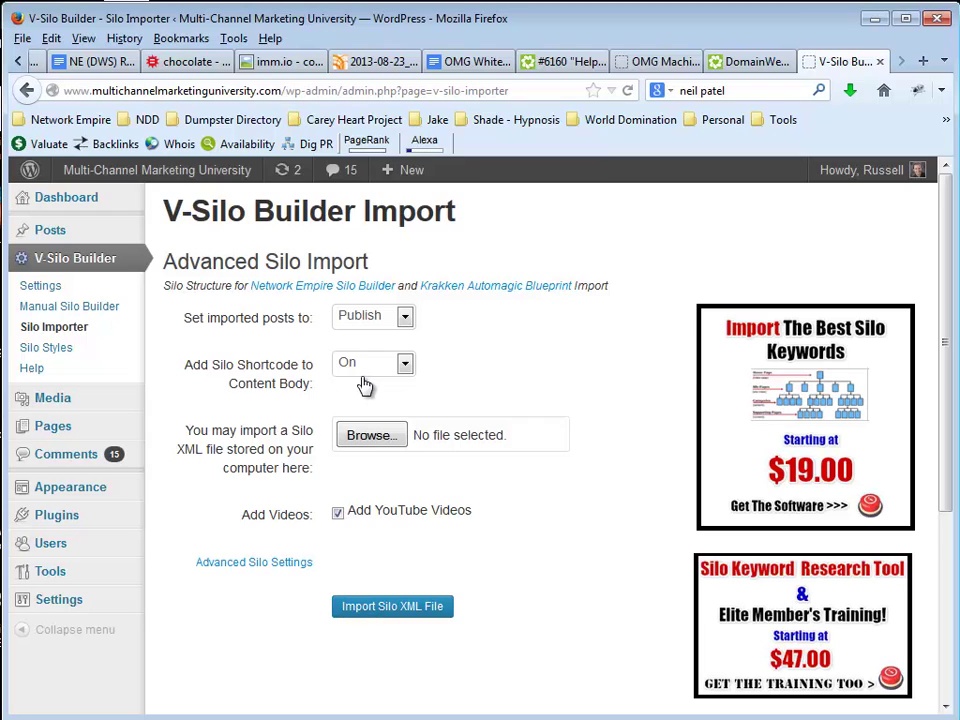
Step: Choose mlm-silo-site-domination.xml from Downloads > OMG webinar as the upload file
click(366, 437)
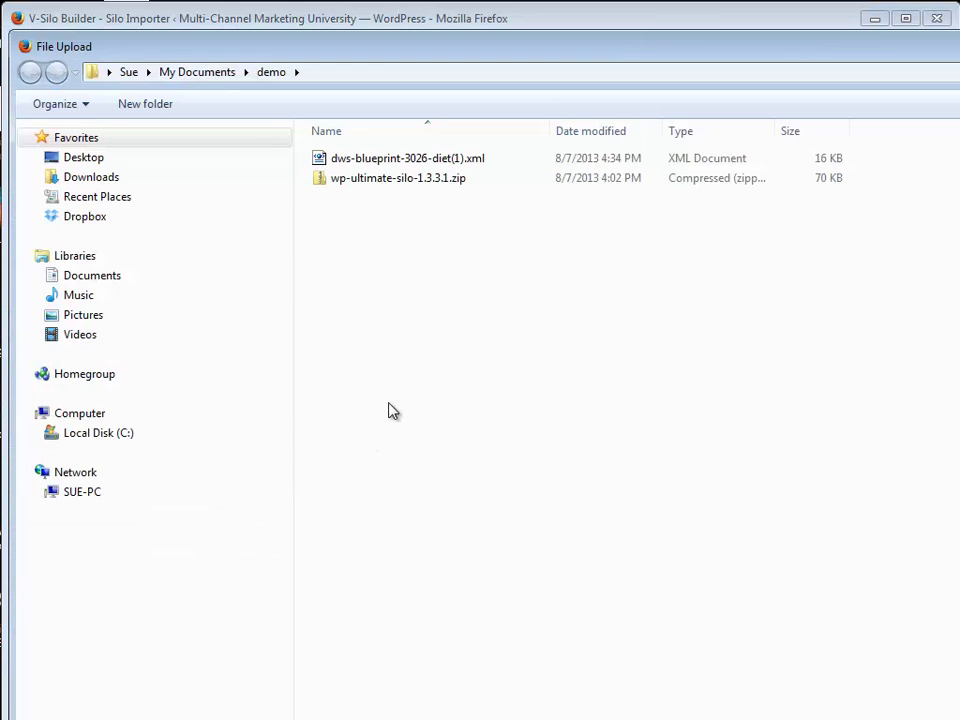
click(84, 180)
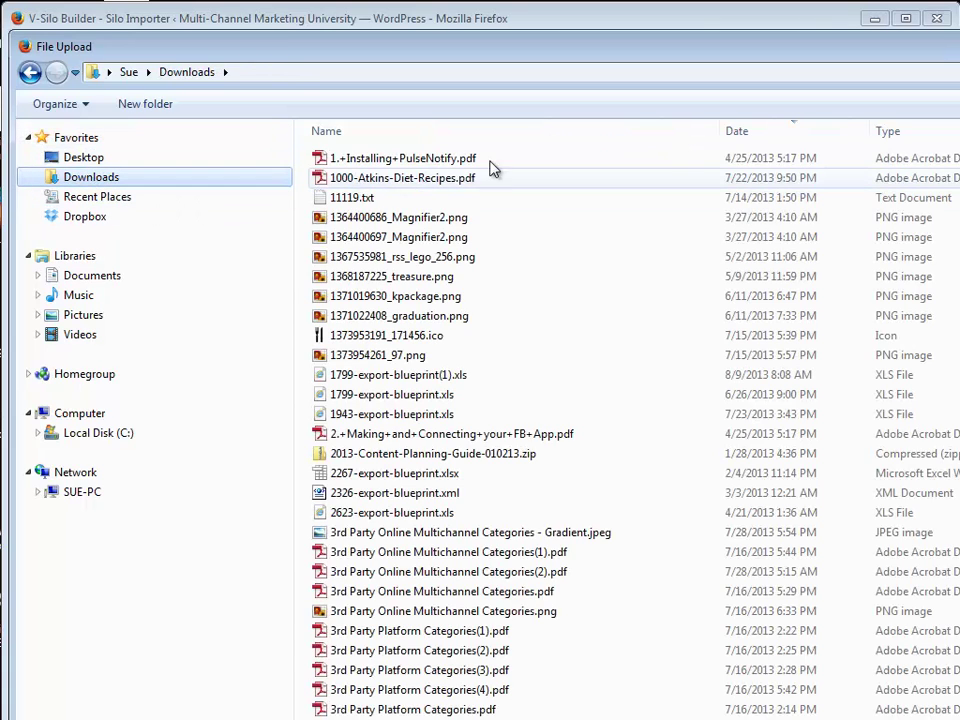
click(820, 131)
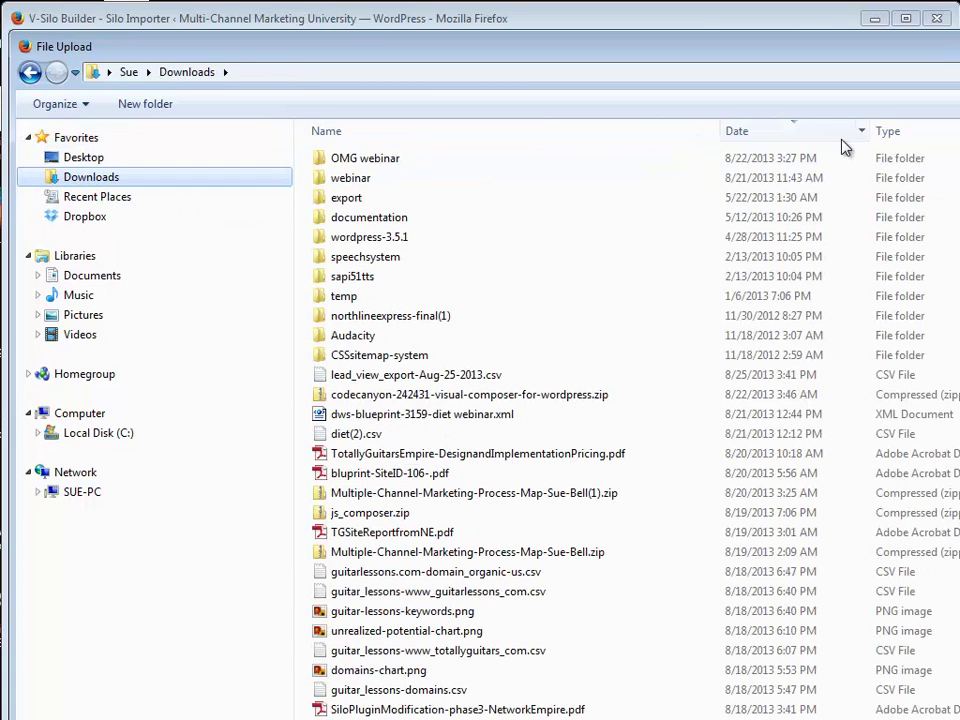
double_click(366, 161)
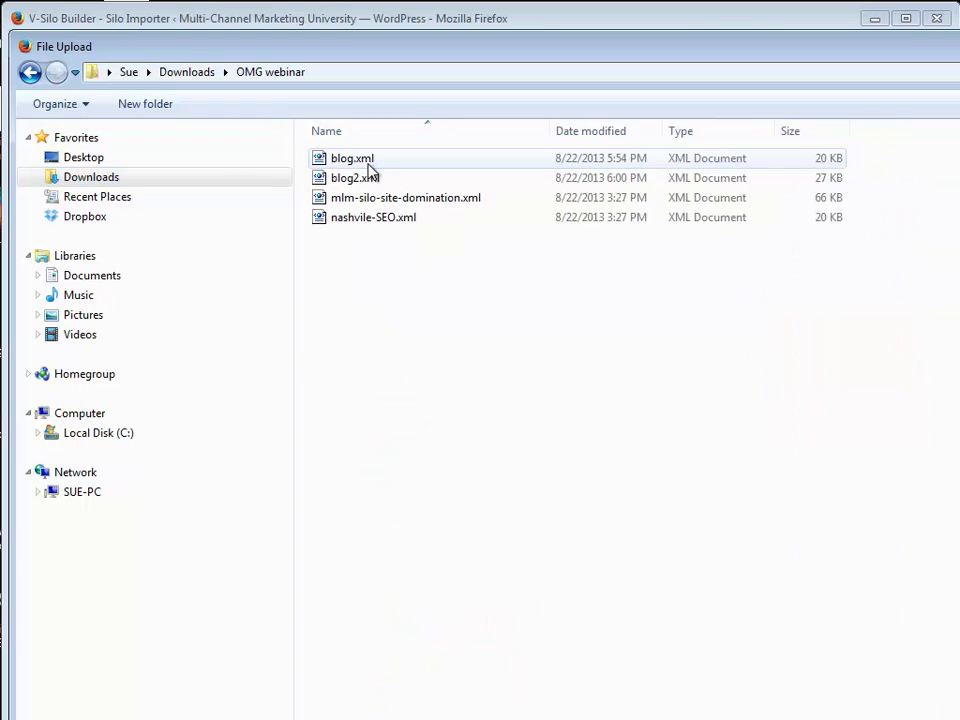
click(409, 200)
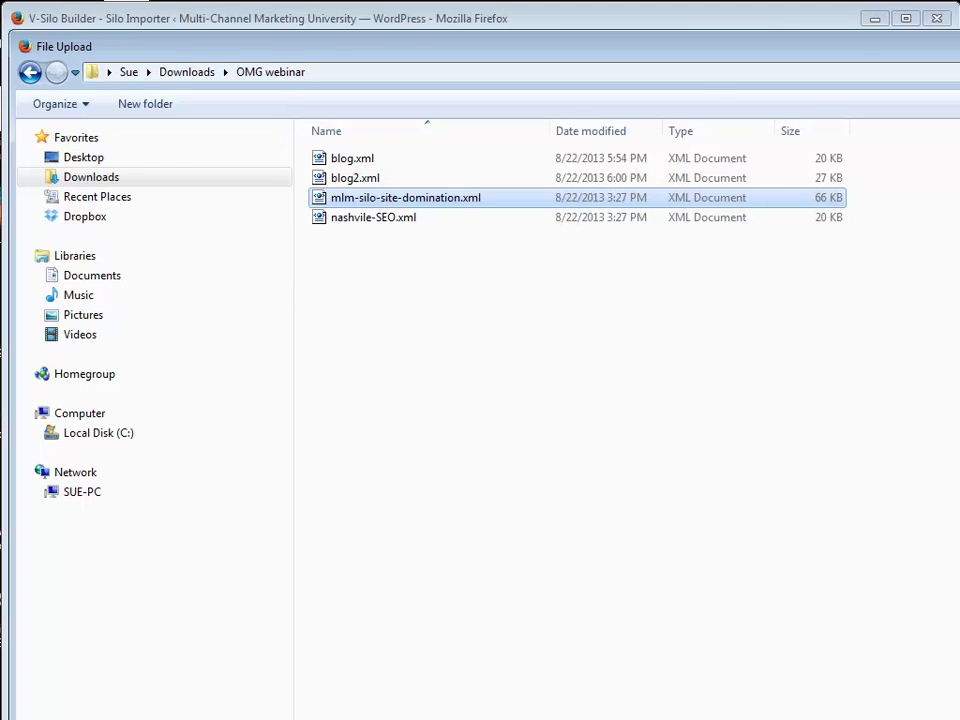
key(Return)
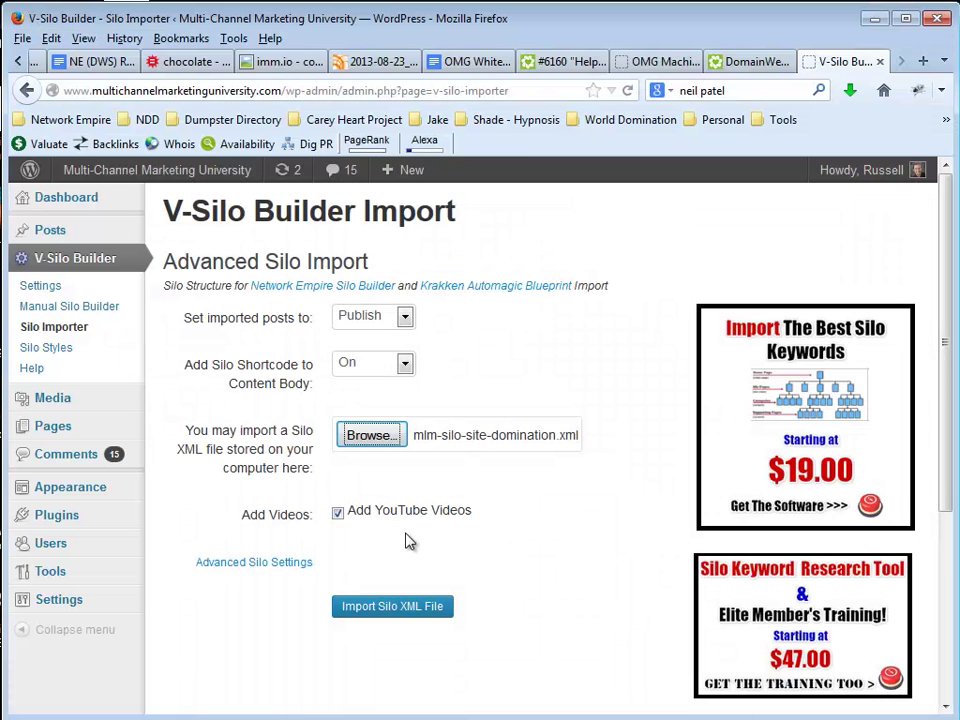
Step: Import mlm-silo-site-domination.xml so WordPress reports 'Silos have been configured'
click(378, 610)
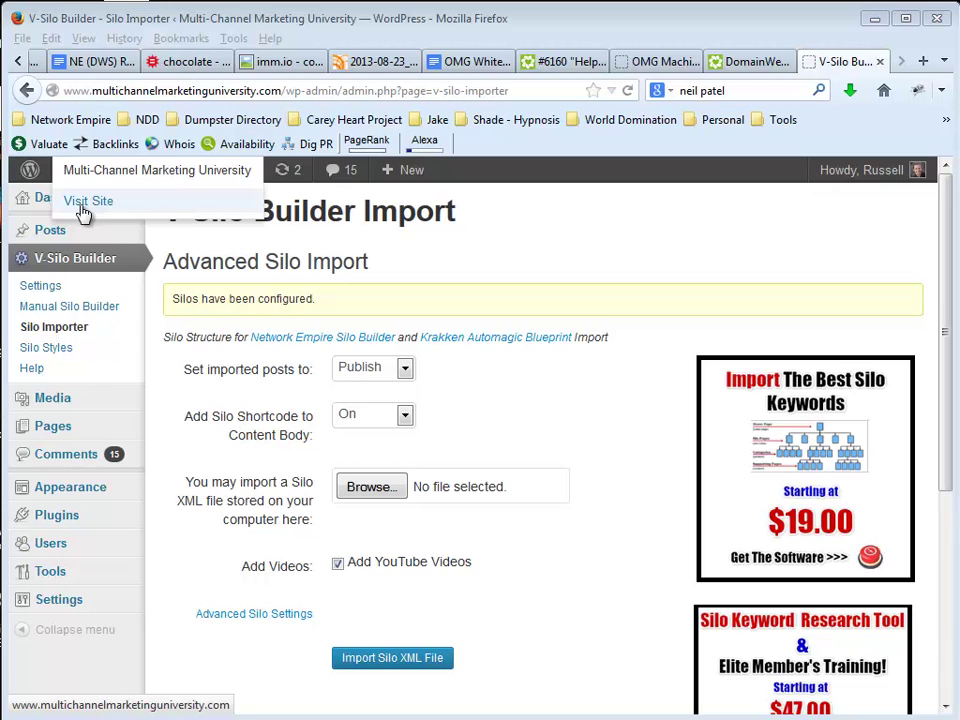
Step: View the live site, then go to the Menus editor for the default menu
click(86, 205)
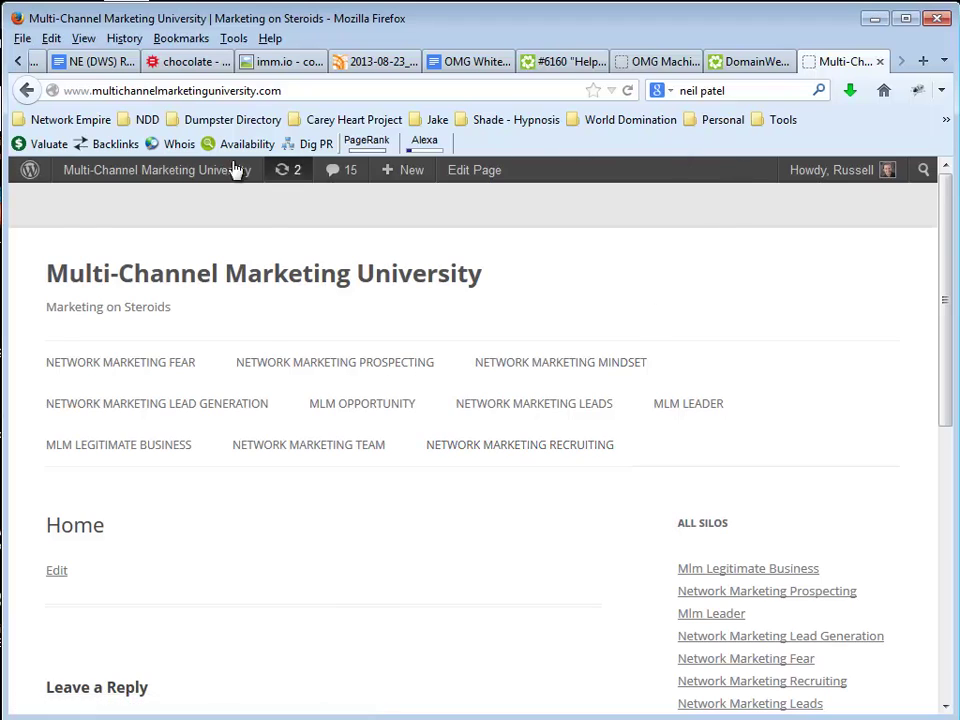
mouse_move(231, 166)
click(99, 305)
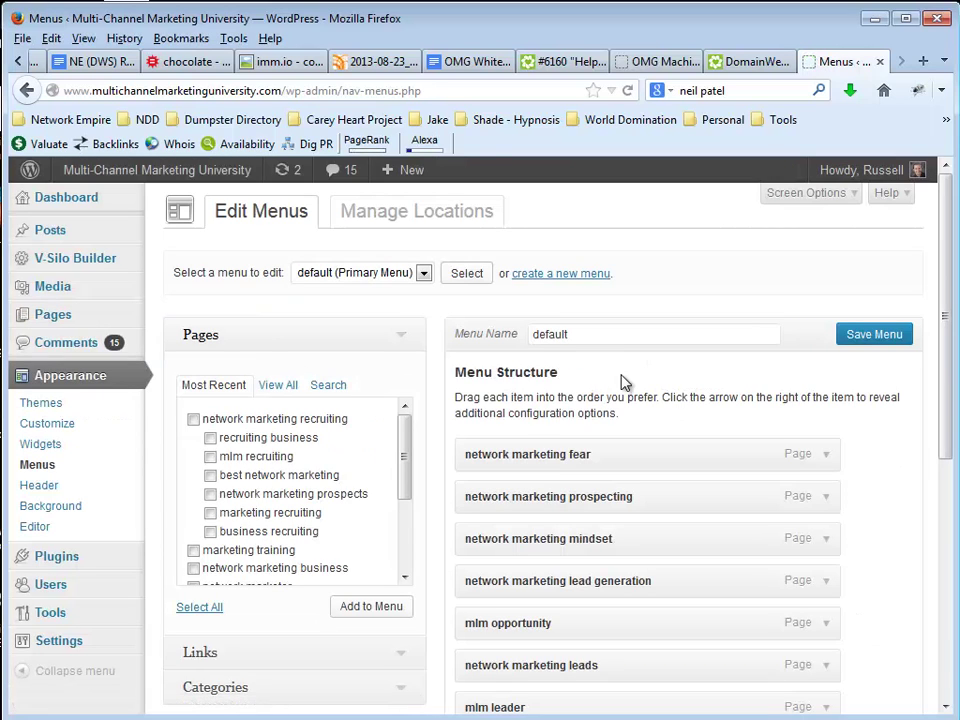
Step: Scroll through the default menu's structure to review the imported silo pages
scroll(722, 420, down, 3)
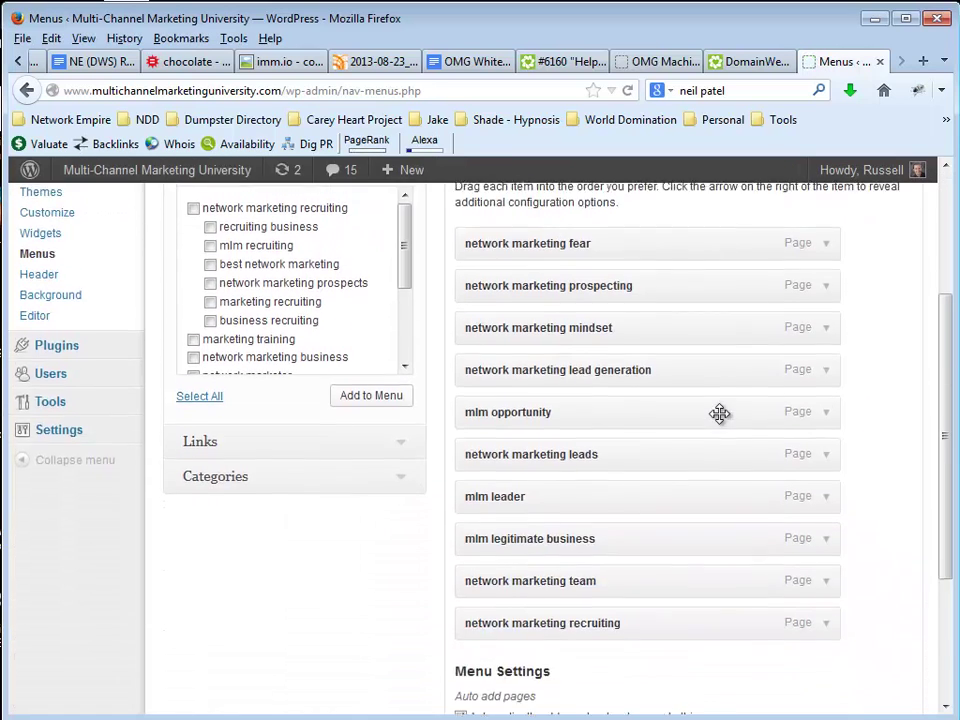
scroll(617, 340, up, 2)
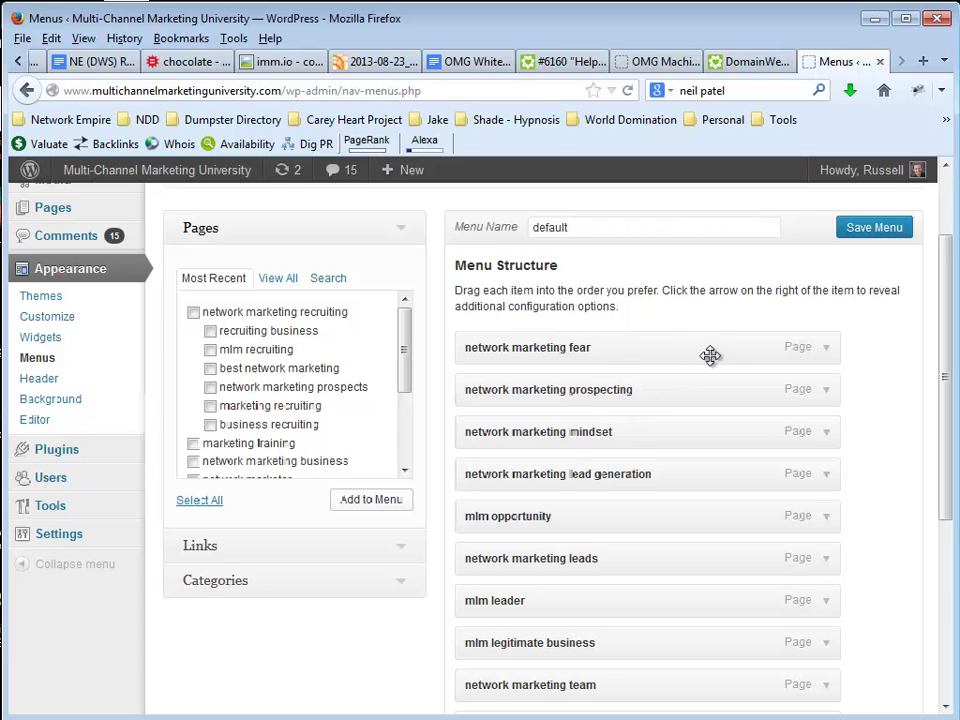
Step: Select the six recruiting pages, recruiting business through business recruiting, to add to the menu
click(210, 331)
click(210, 349)
click(210, 368)
click(210, 387)
click(210, 406)
click(210, 424)
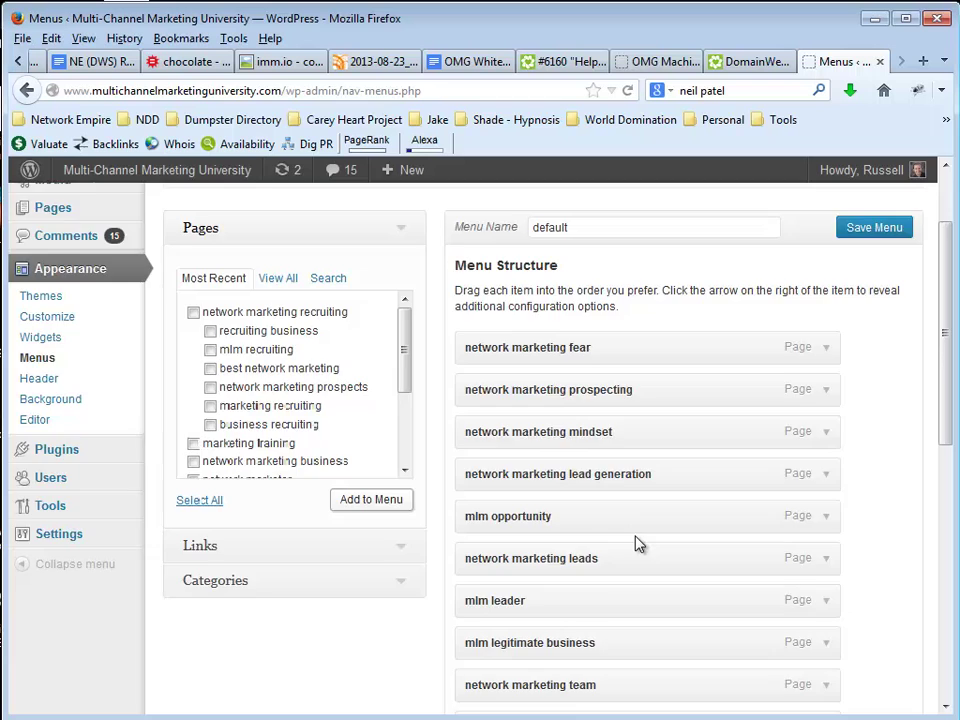
Step: Drag recruiting business, mlm recruiting, marketing recruiting and business recruiting in as sub items of network marketing recruiting
scroll(641, 542, down, 5)
scroll(641, 542, down, 2)
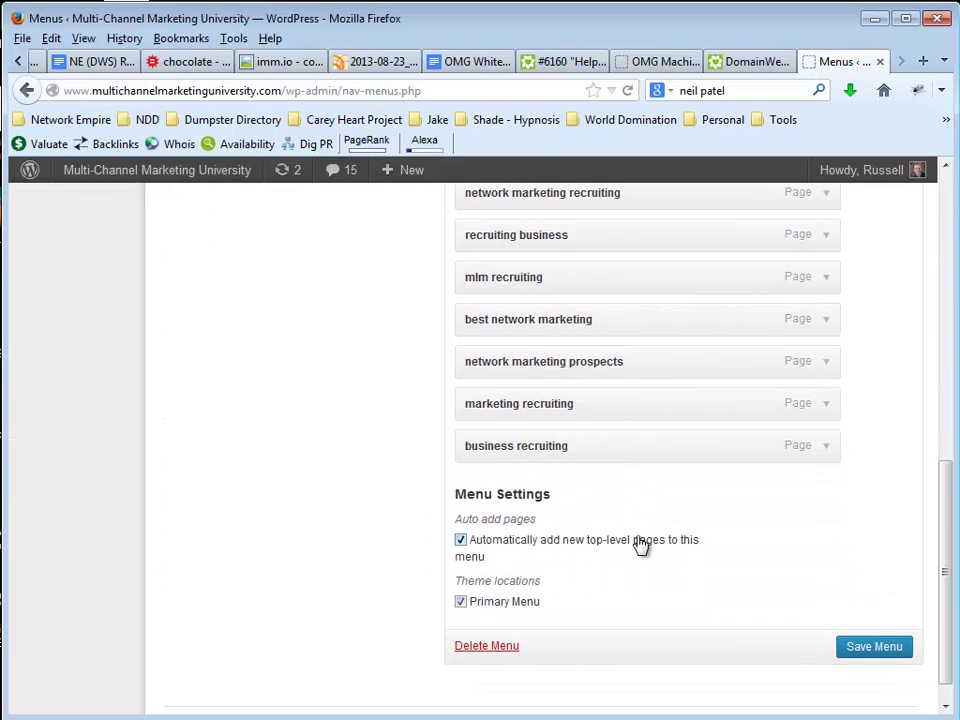
scroll(639, 544, up, 2)
scroll(637, 537, up, 4)
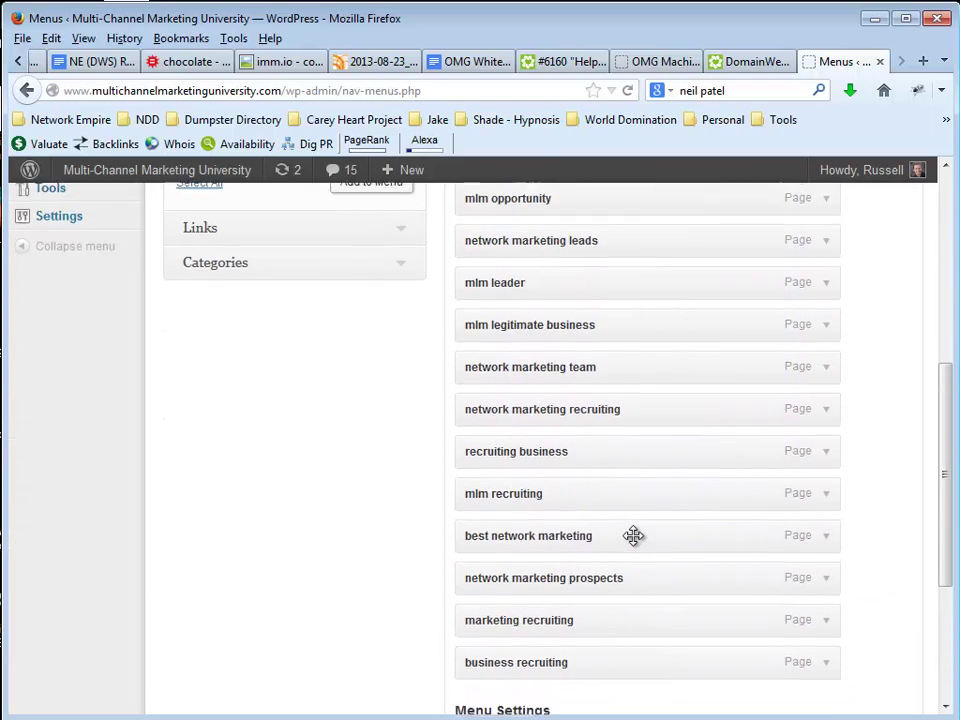
scroll(637, 543, down, 4)
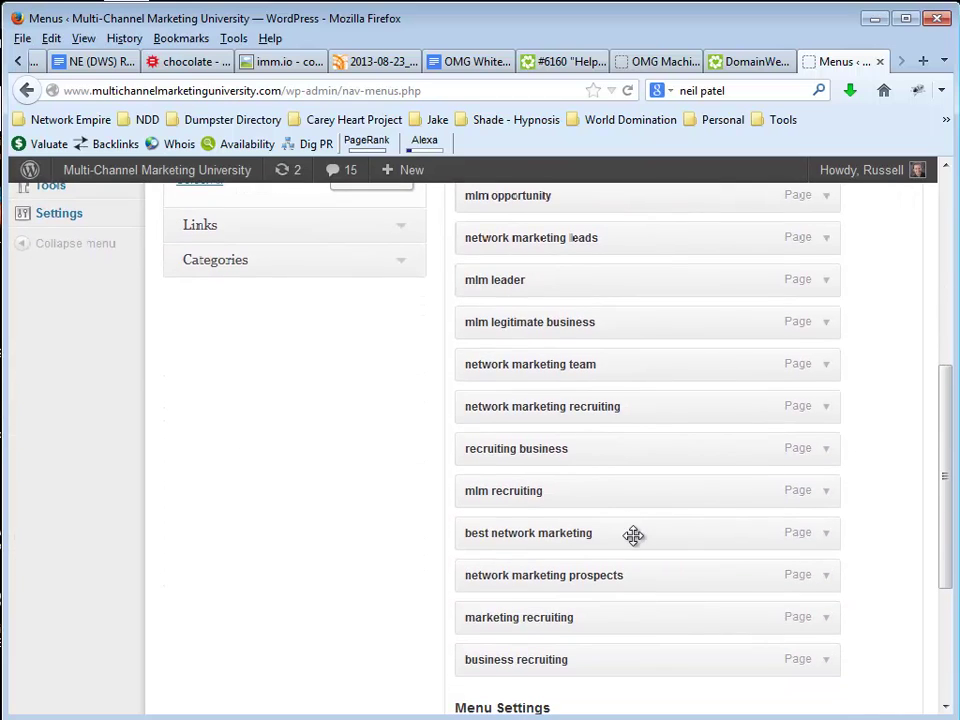
drag(569, 449, 602, 463)
drag(525, 505, 576, 583)
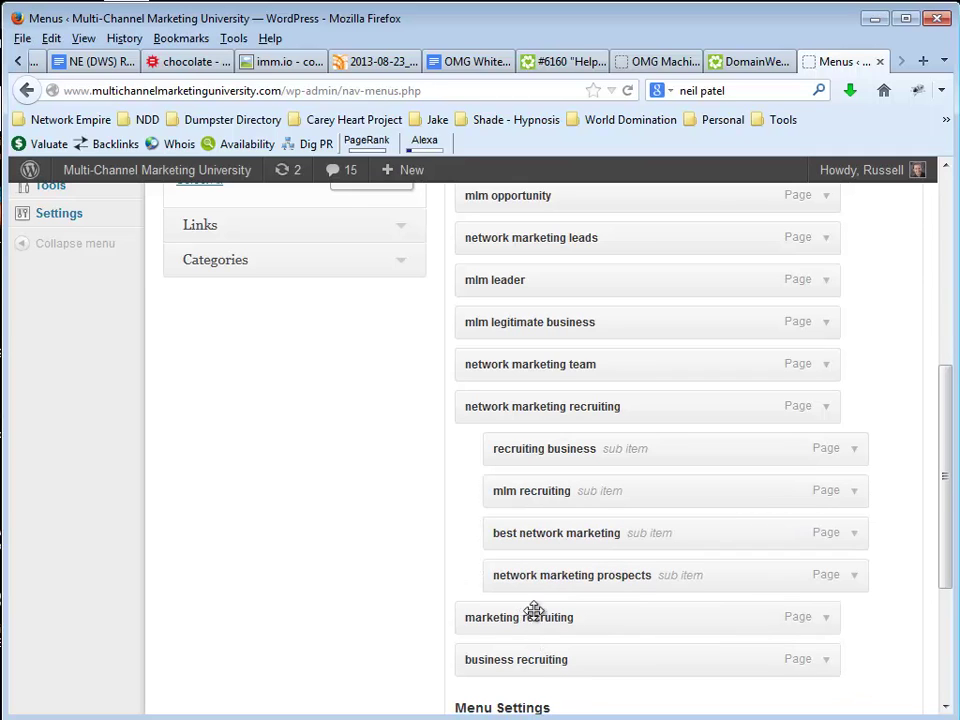
drag(536, 615, 562, 618)
drag(526, 655, 560, 660)
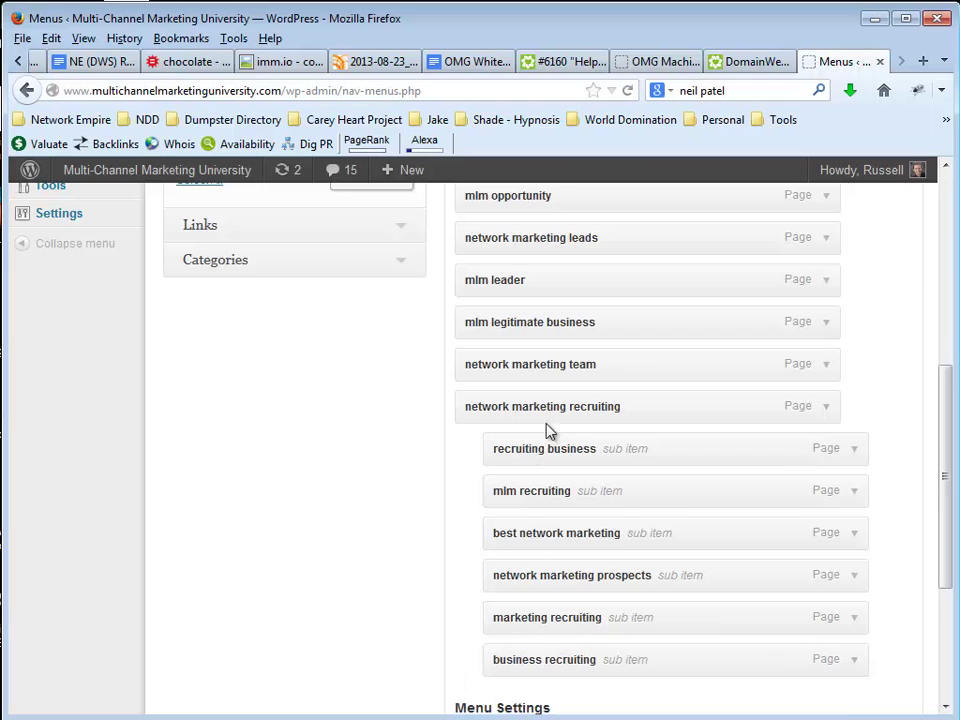
scroll(679, 549, down, 4)
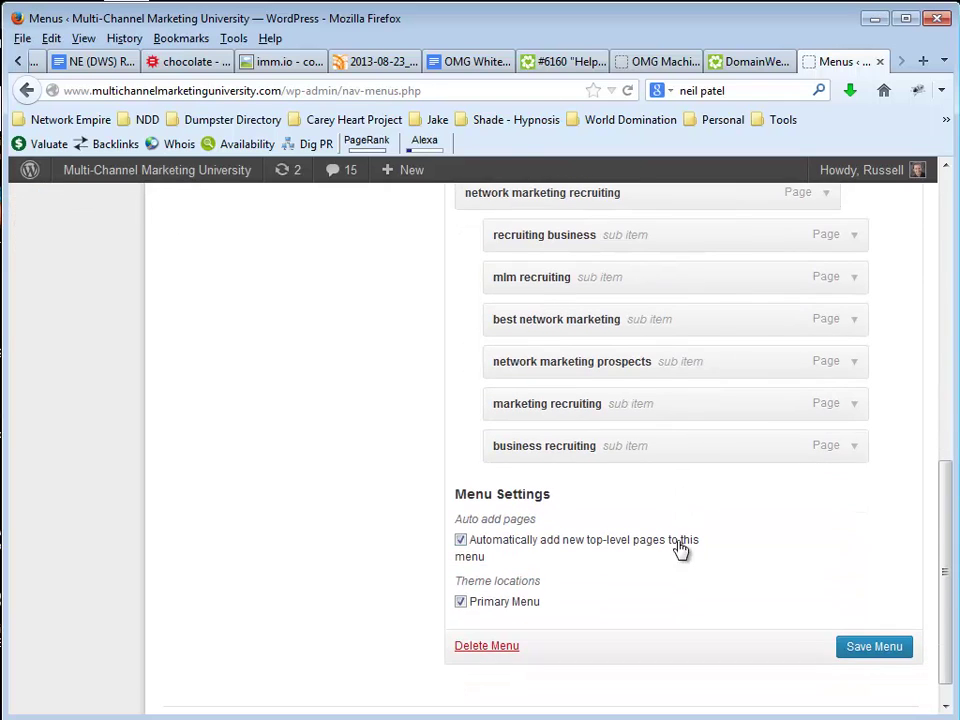
Step: Save the default menu and view it on the live home page
click(870, 650)
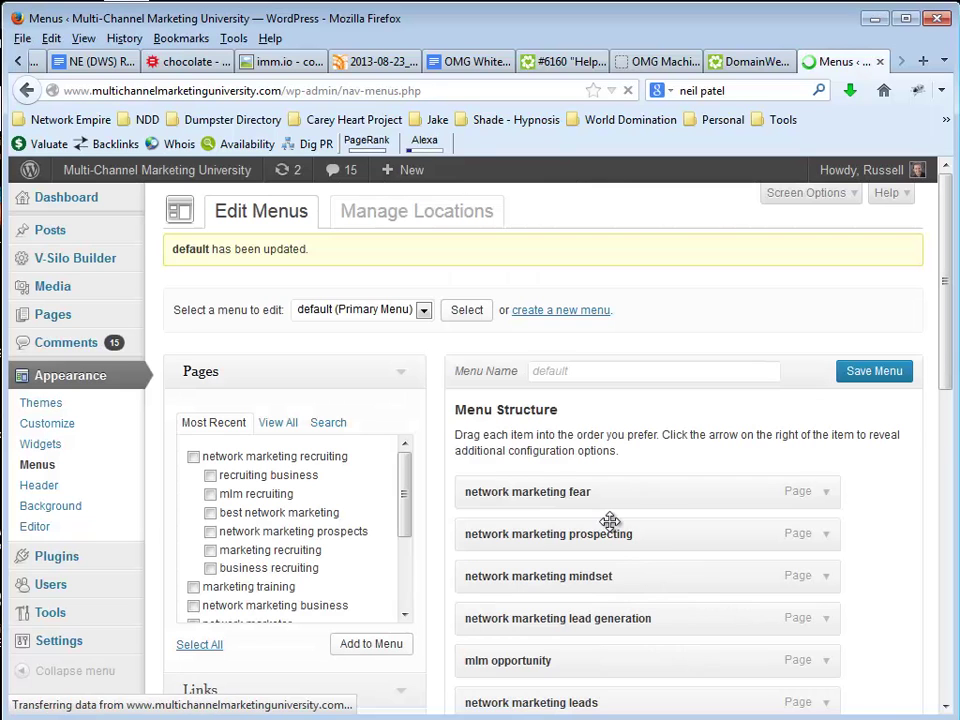
mouse_move(141, 181)
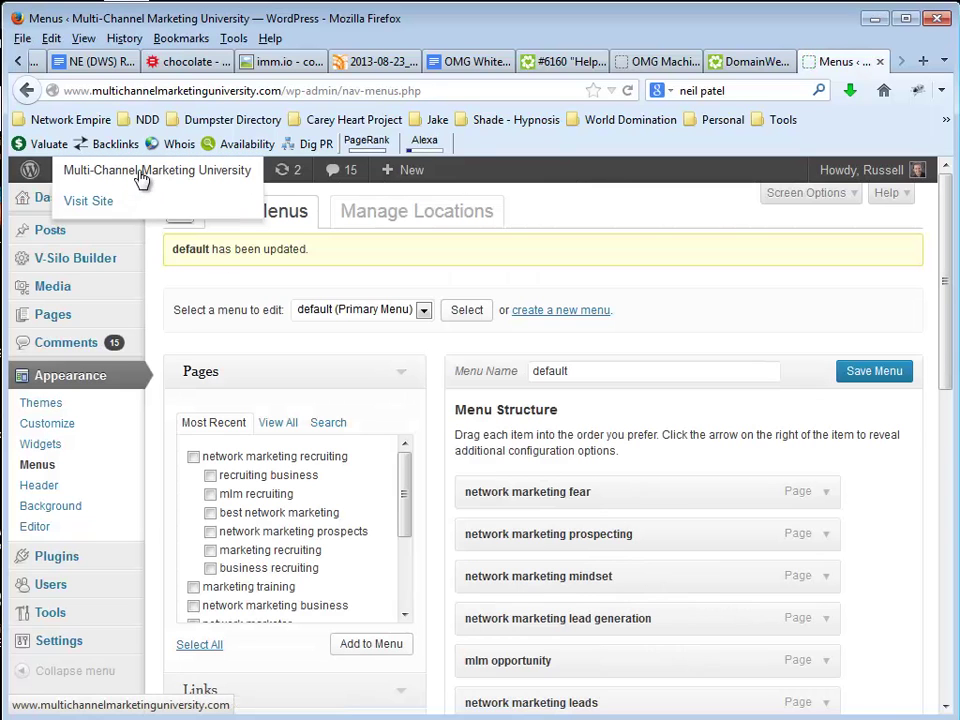
click(102, 204)
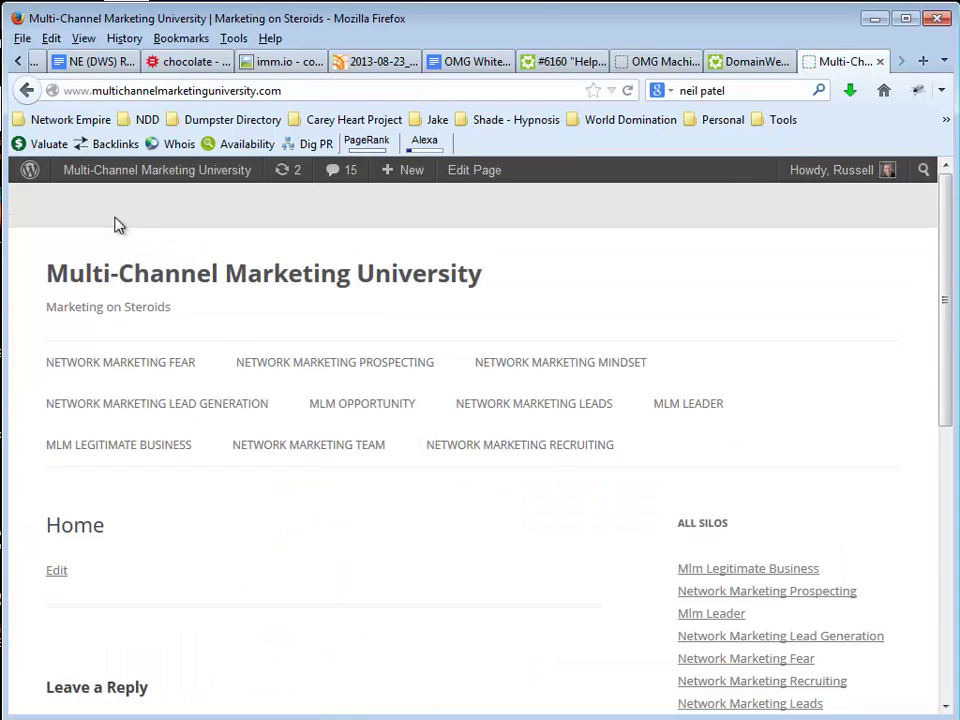
mouse_move(508, 448)
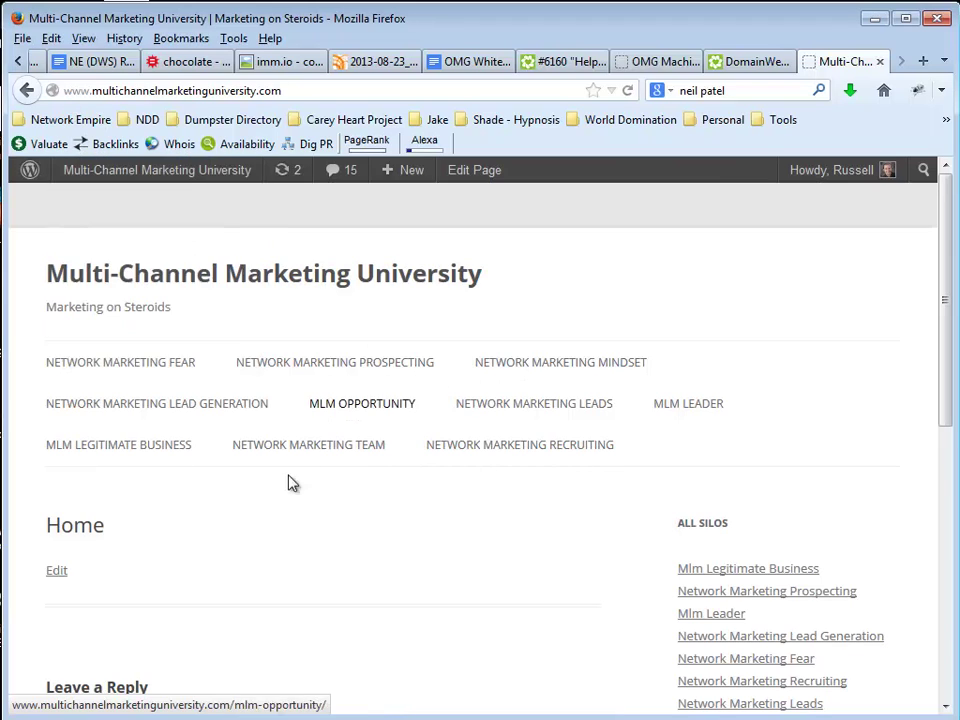
Step: Back in the menu editor, remove the business recruiting and marketing recruiting sub items
click(26, 90)
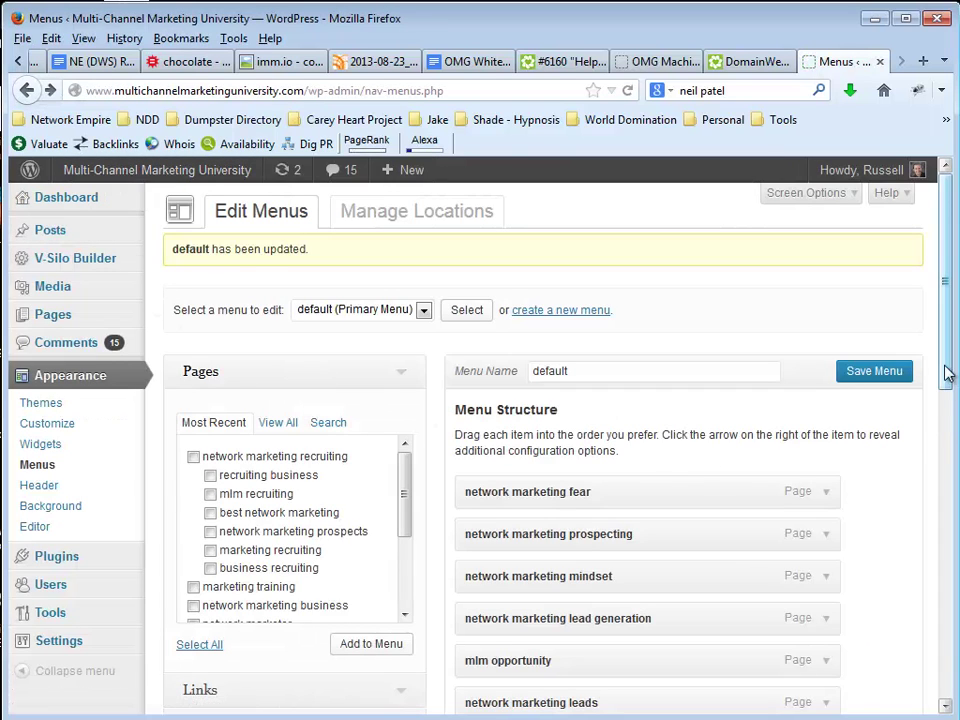
drag(949, 369, 949, 592)
click(855, 609)
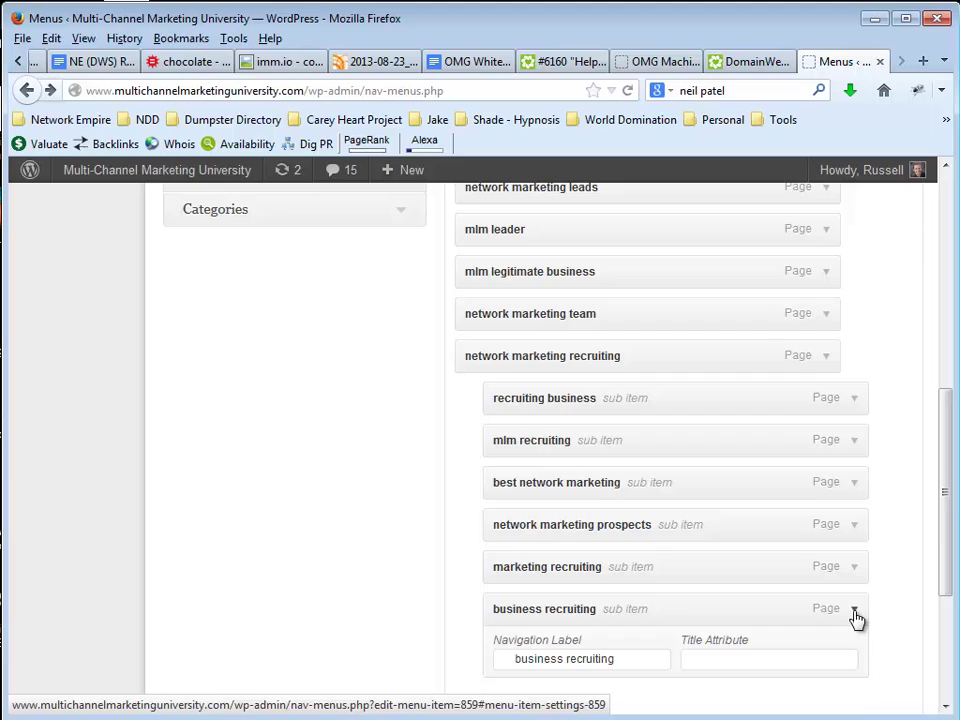
scroll(846, 628, down, 4)
click(506, 575)
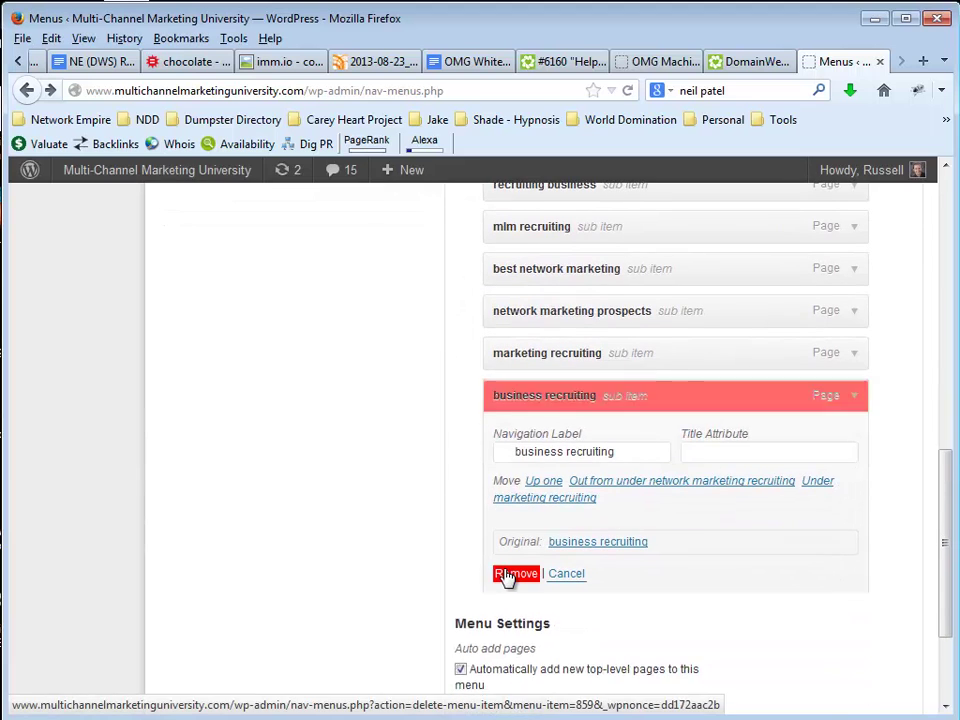
click(851, 422)
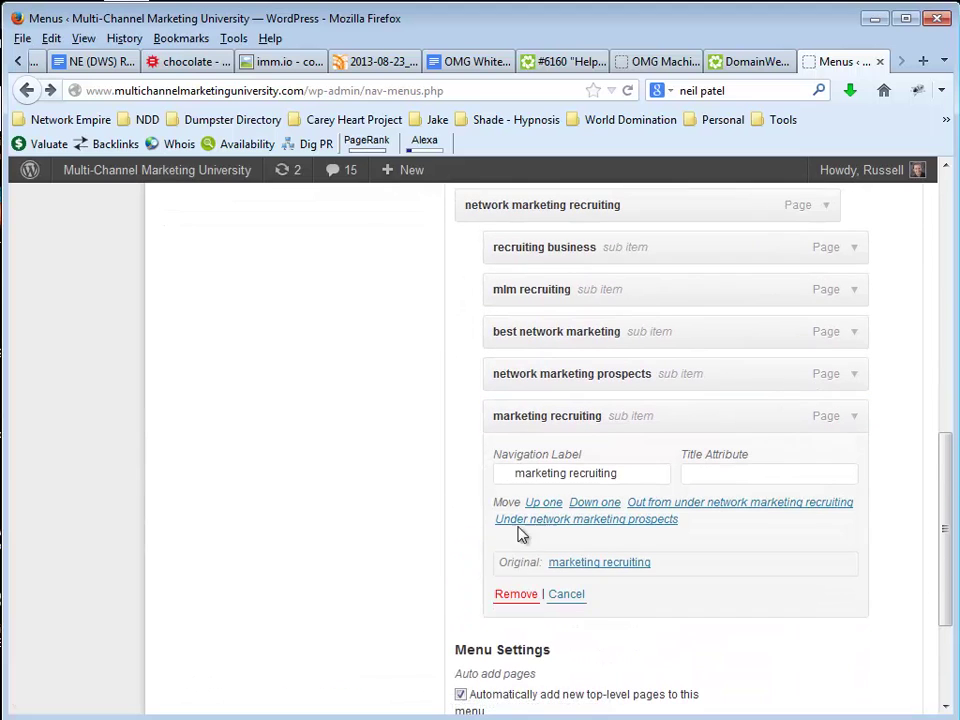
click(508, 597)
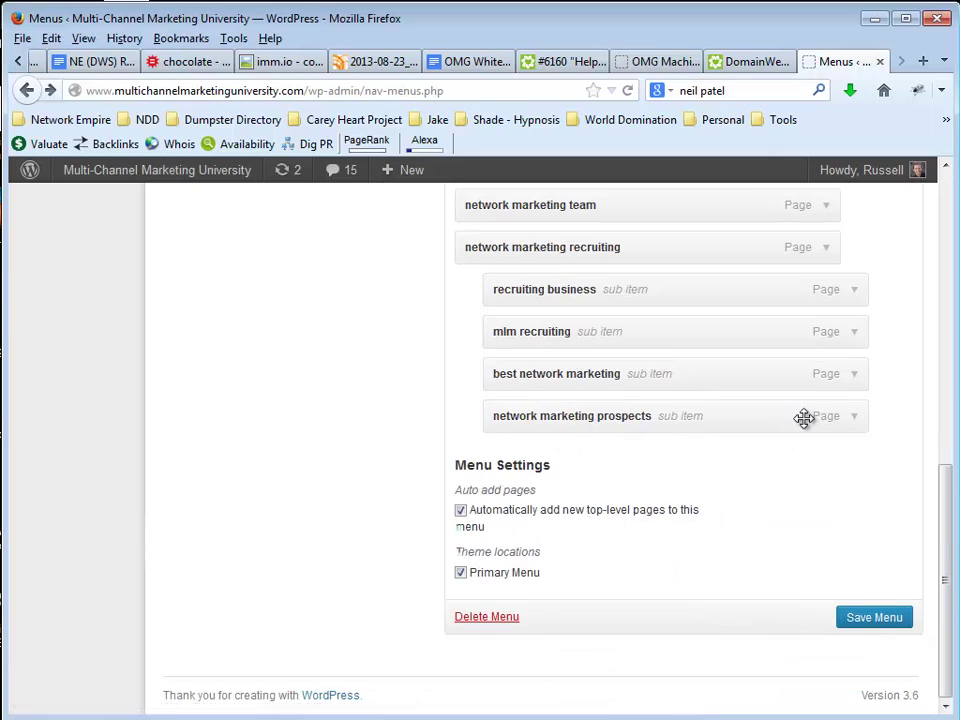
Step: Remove the network marketing prospects, best network marketing, mlm recruiting and recruiting business sub items
click(857, 418)
click(505, 597)
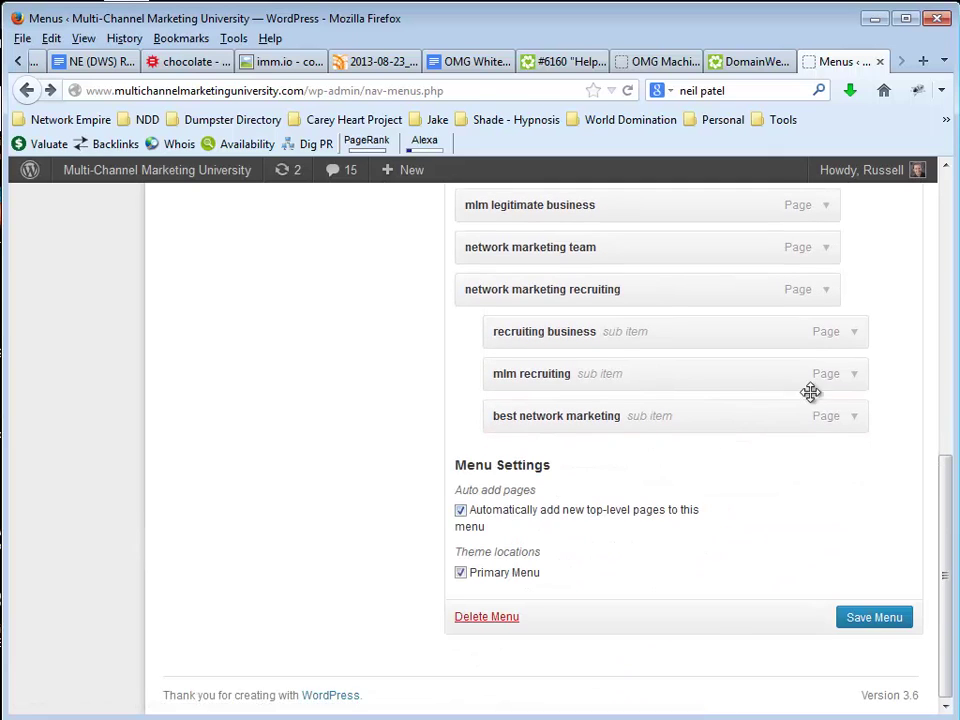
click(851, 418)
click(515, 597)
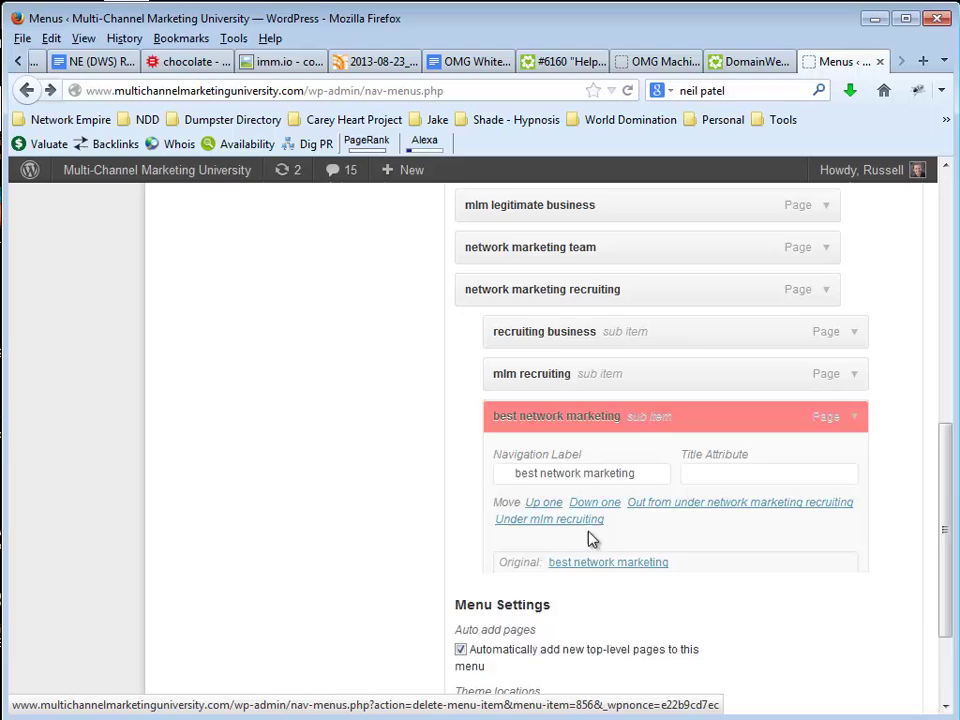
click(855, 420)
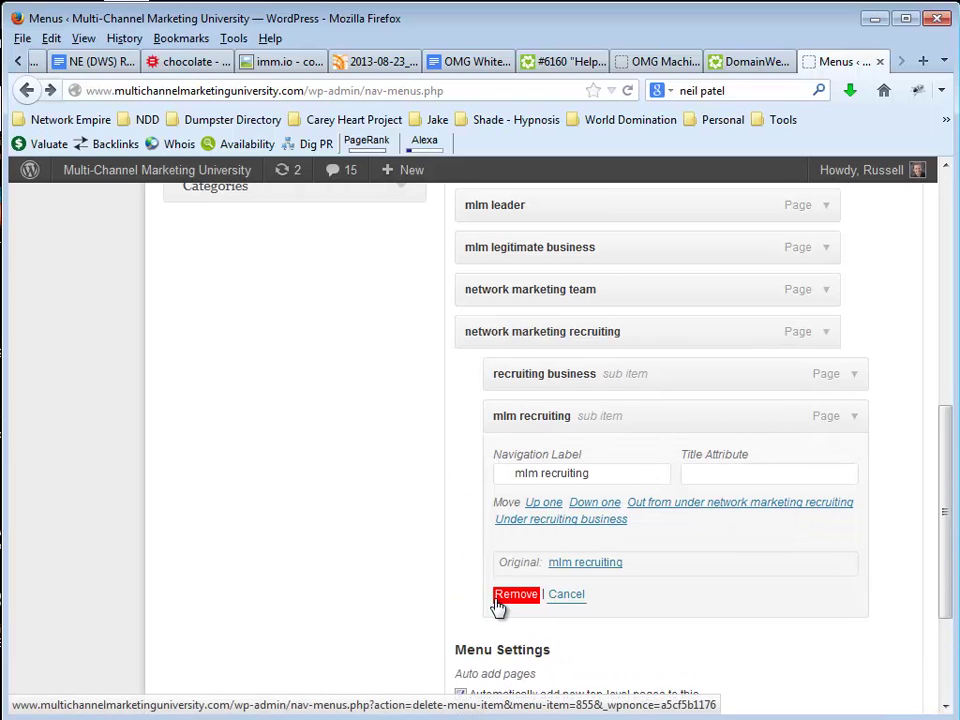
click(508, 595)
click(855, 418)
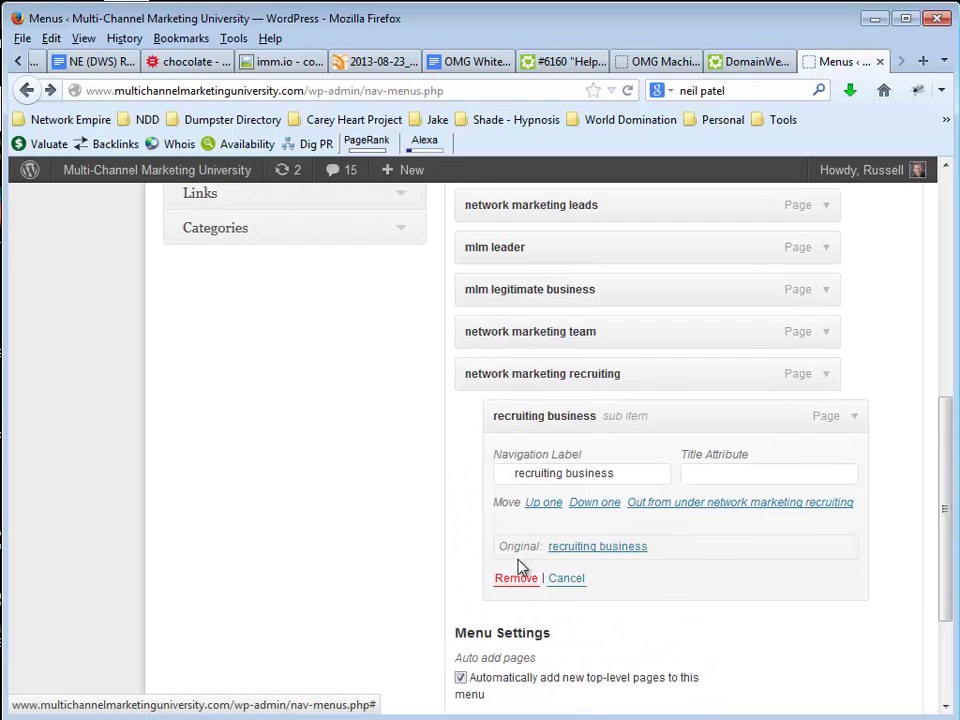
click(516, 583)
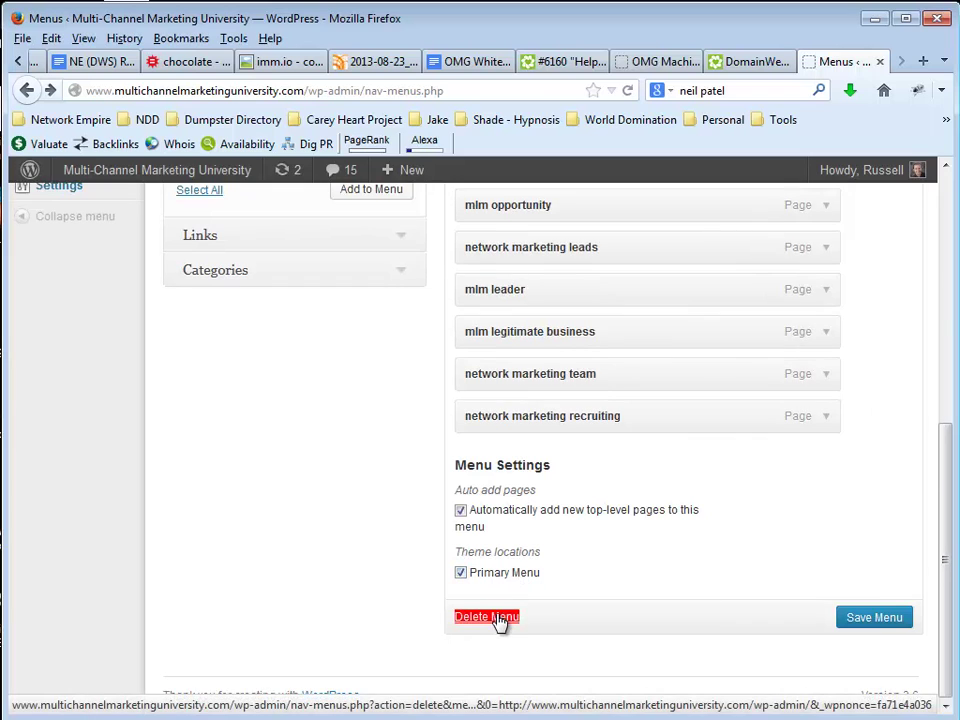
Step: Review all available pages in the Pages box, then save the trimmed default menu
scroll(448, 401, up, 8)
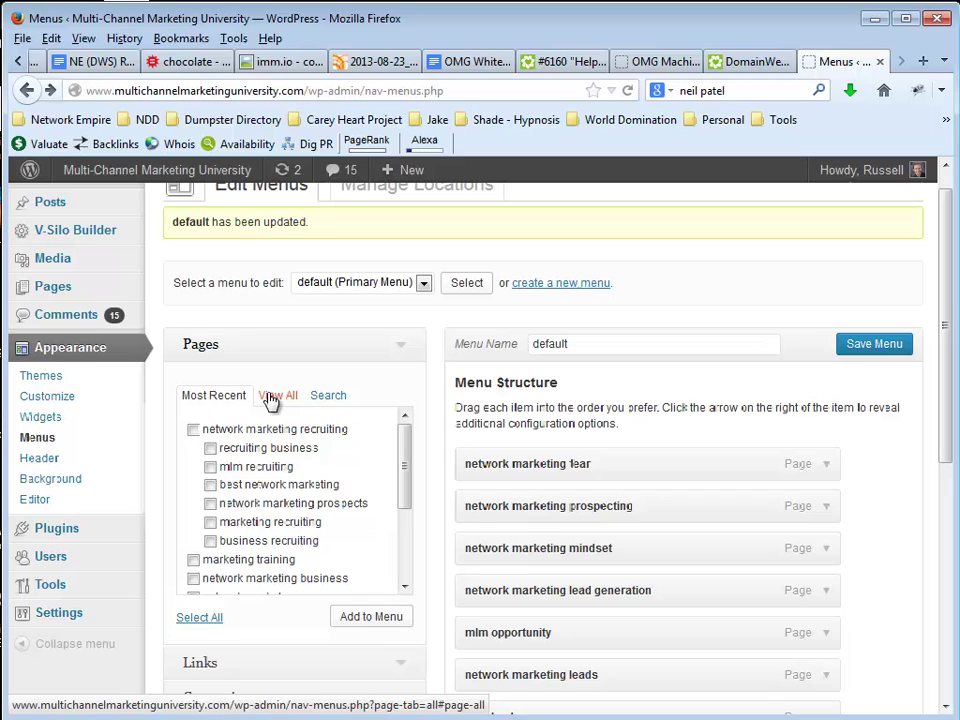
click(267, 399)
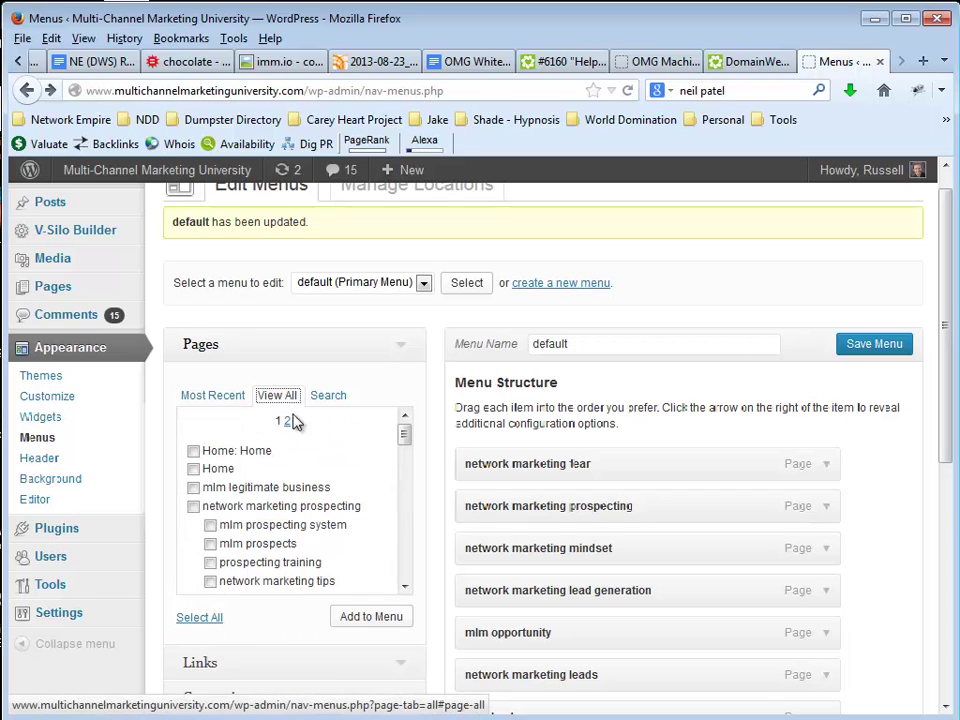
scroll(263, 465, down, 5)
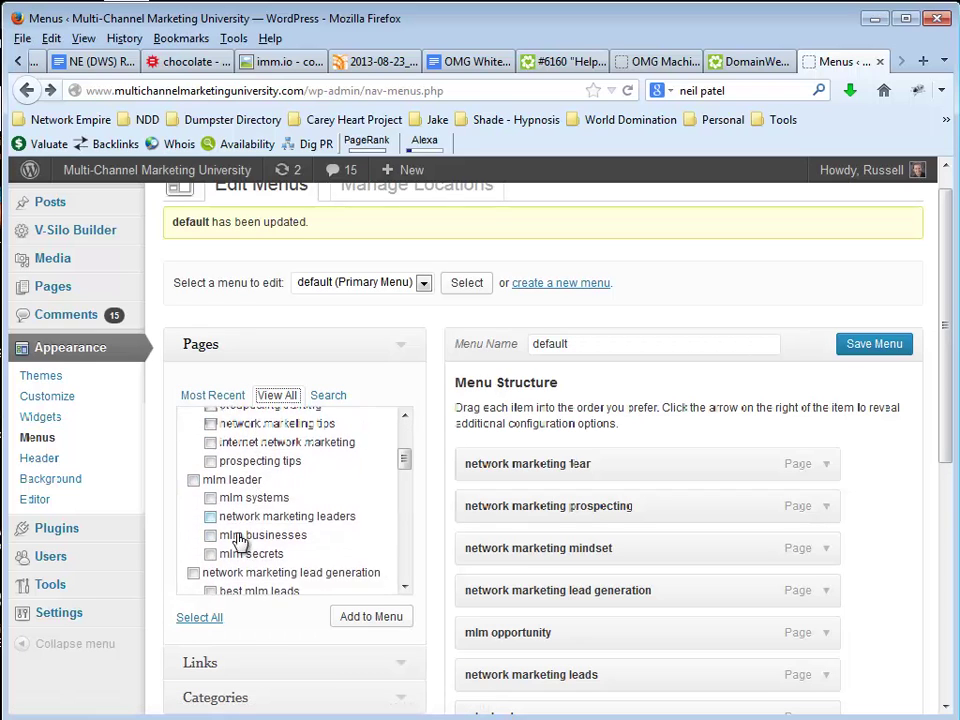
scroll(229, 569, down, 4)
scroll(200, 600, down, 5)
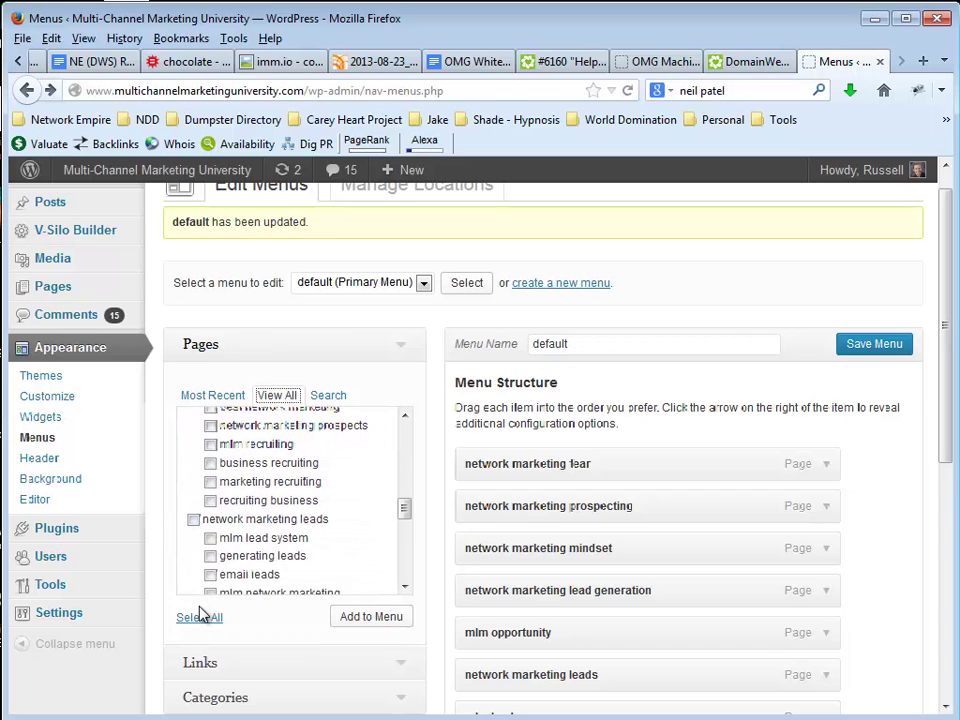
scroll(696, 586, down, 2)
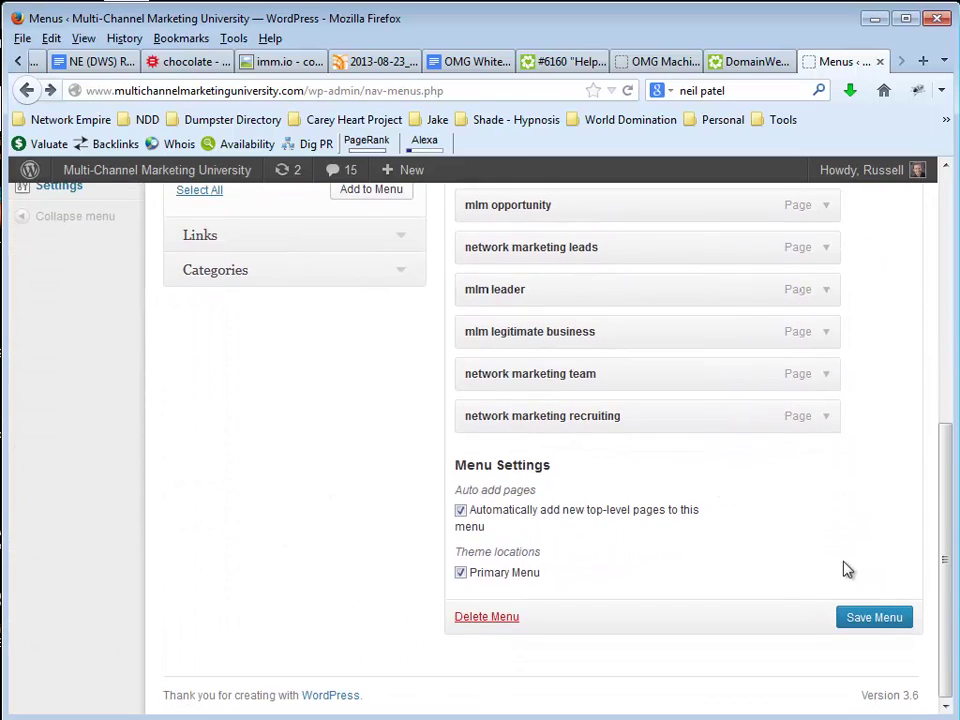
click(868, 620)
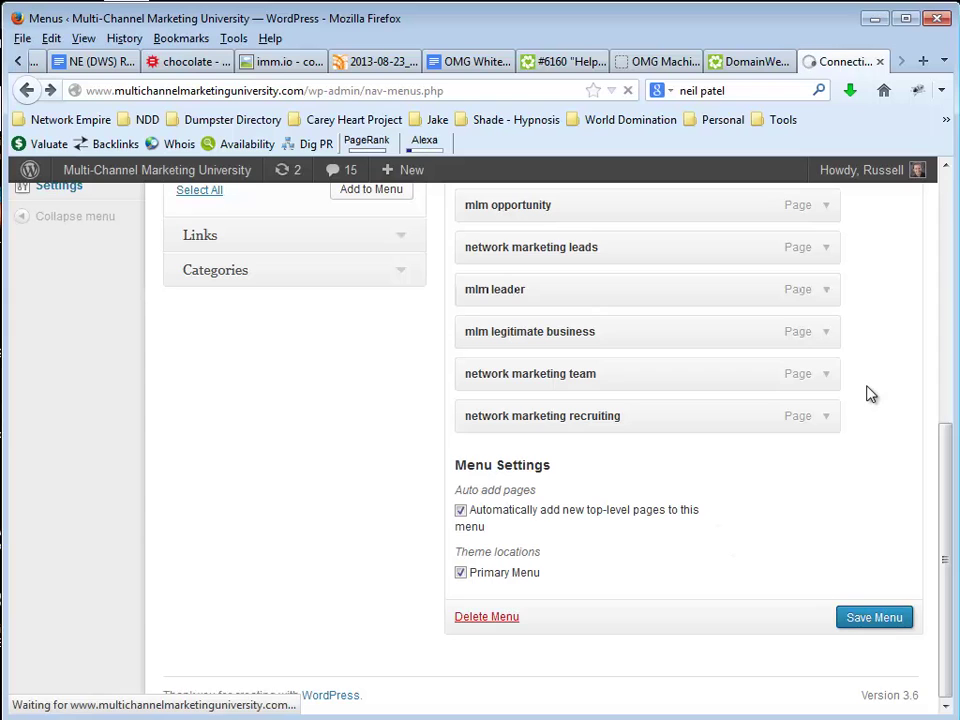